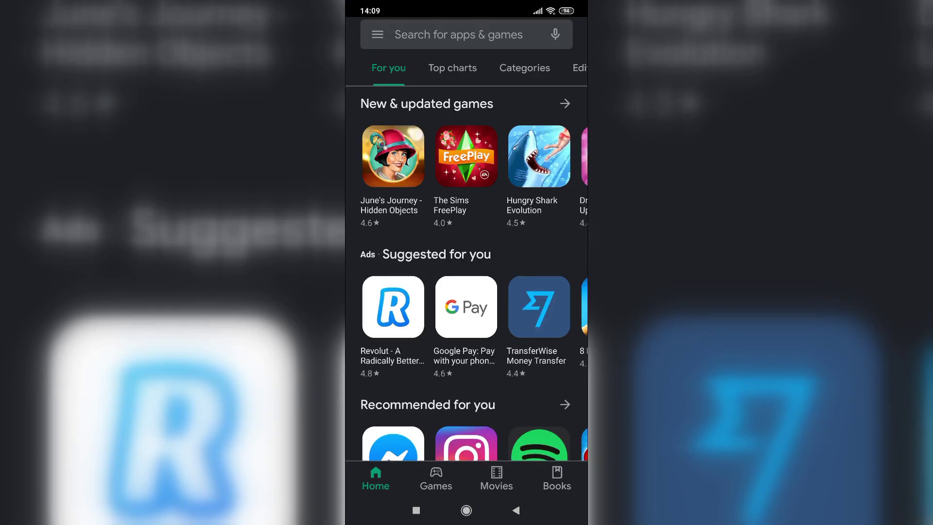
Step: Search the Play Store for 'div' and install the Dive+ diving app
click(457, 34)
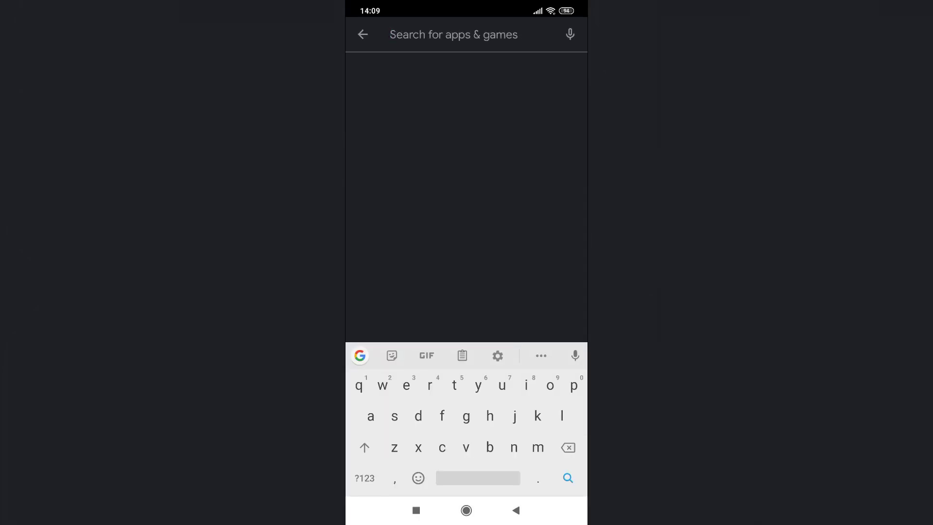
text(d)
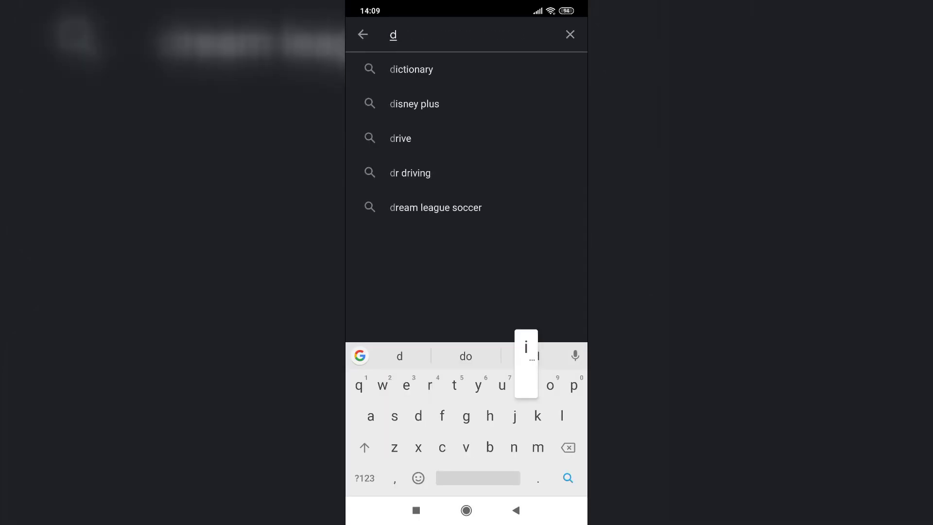
text(iv)
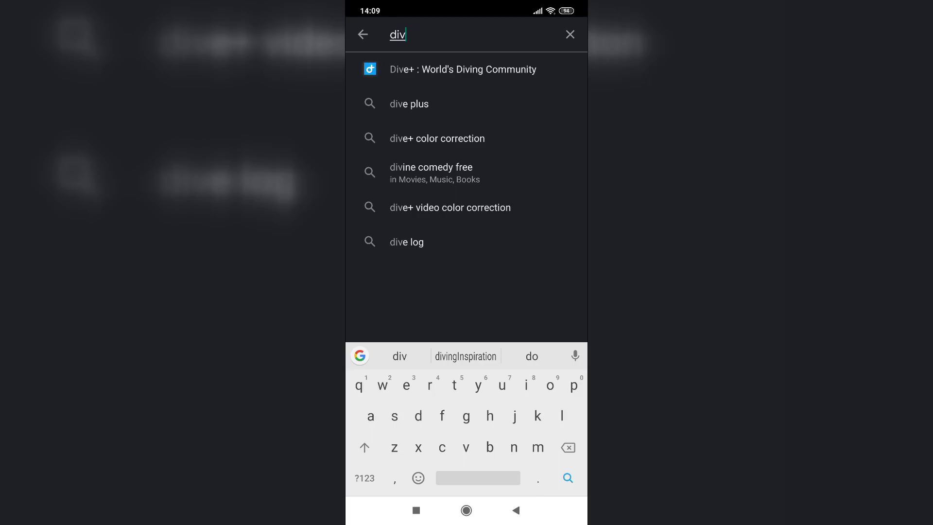
click(463, 69)
click(466, 225)
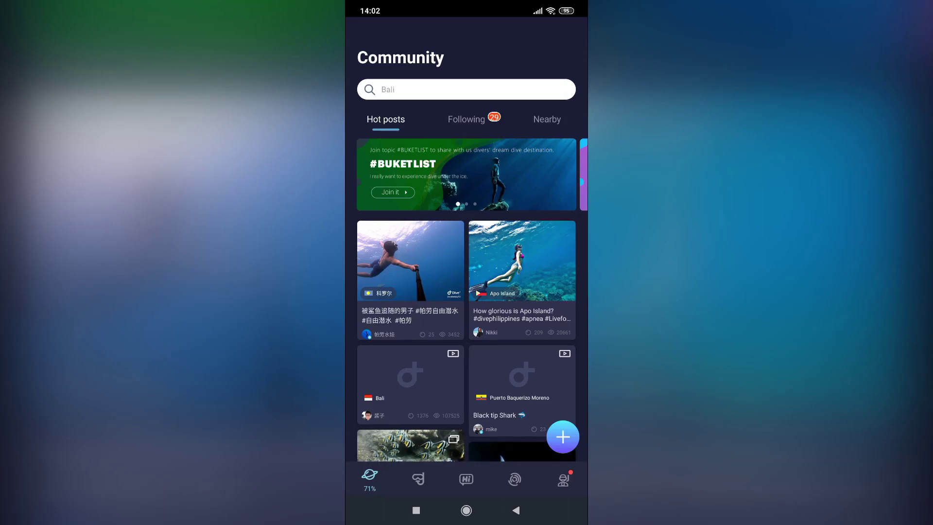
Step: From Dive+'s Go Dive Labs page, open Underwater Video correction on the turtle clip
click(417, 478)
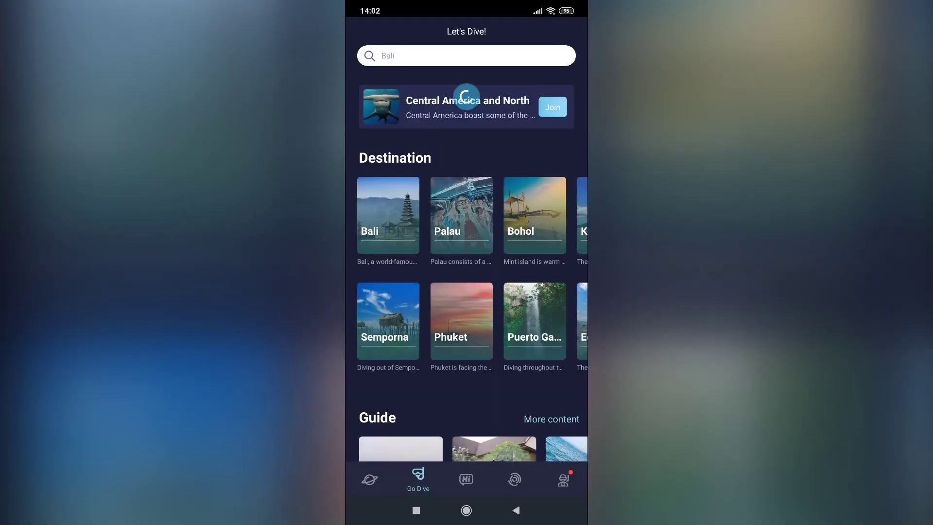
click(514, 478)
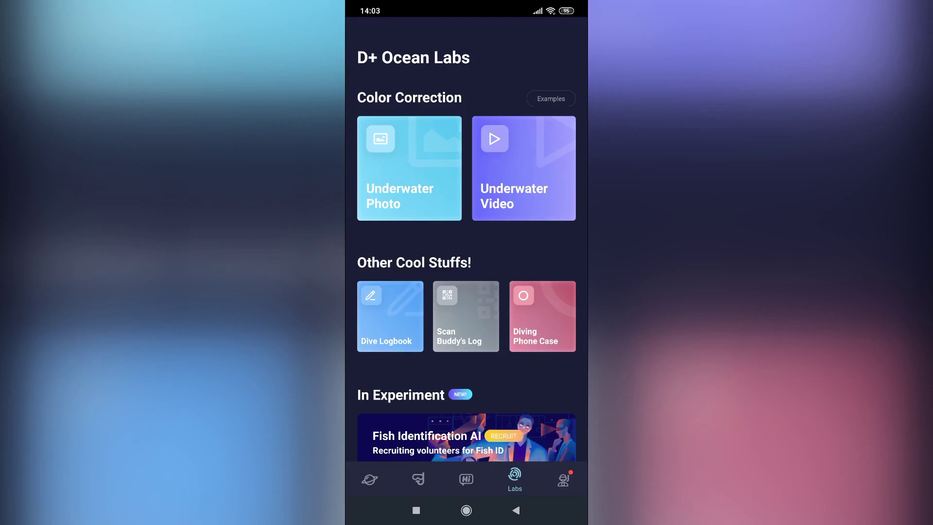
click(523, 169)
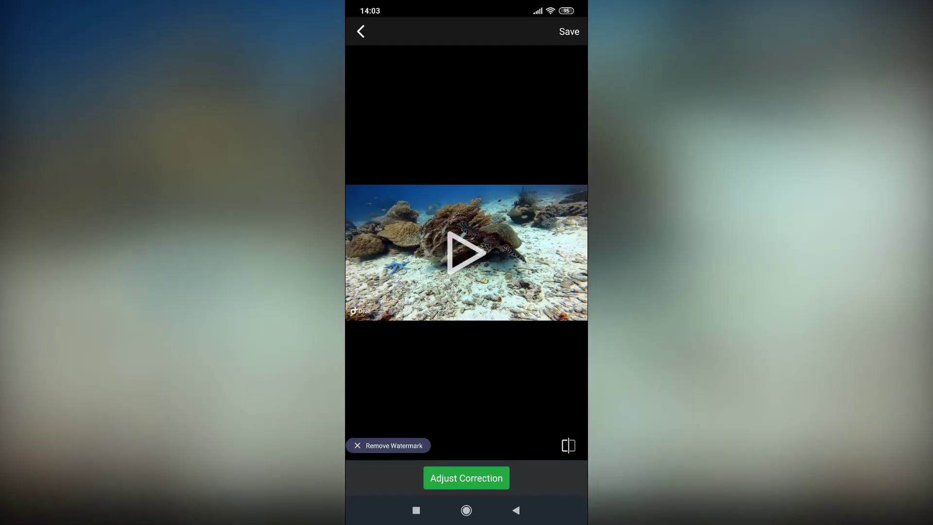
Step: In Remove Watermark, skip the VIP offer and set the watermark position to Right
click(388, 446)
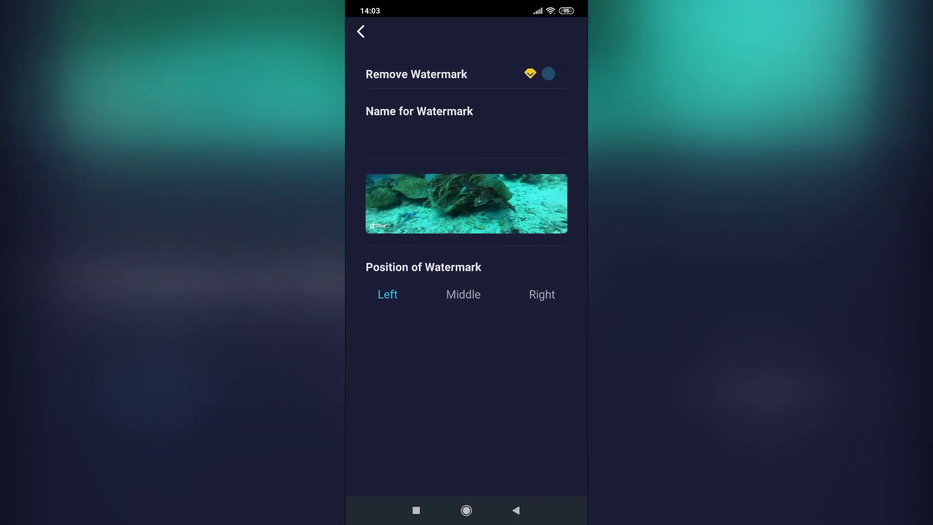
click(548, 73)
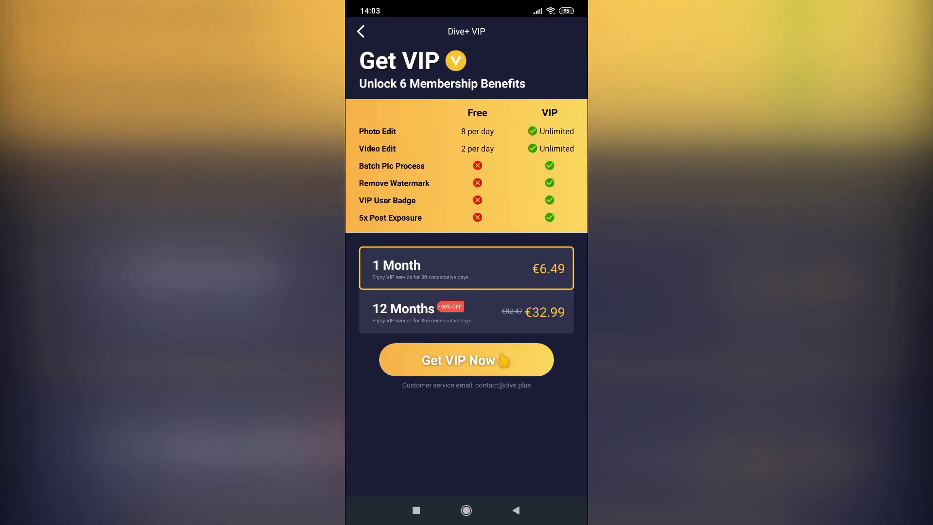
click(361, 31)
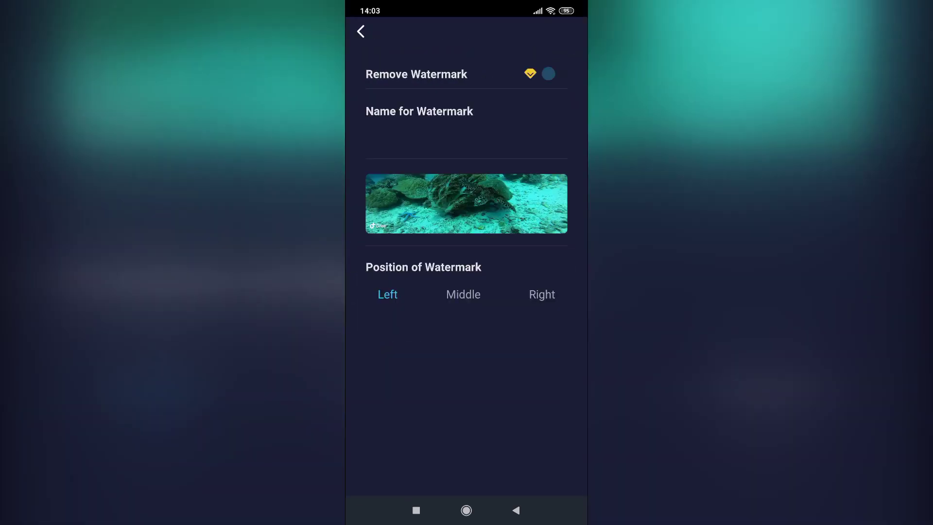
click(463, 294)
click(541, 294)
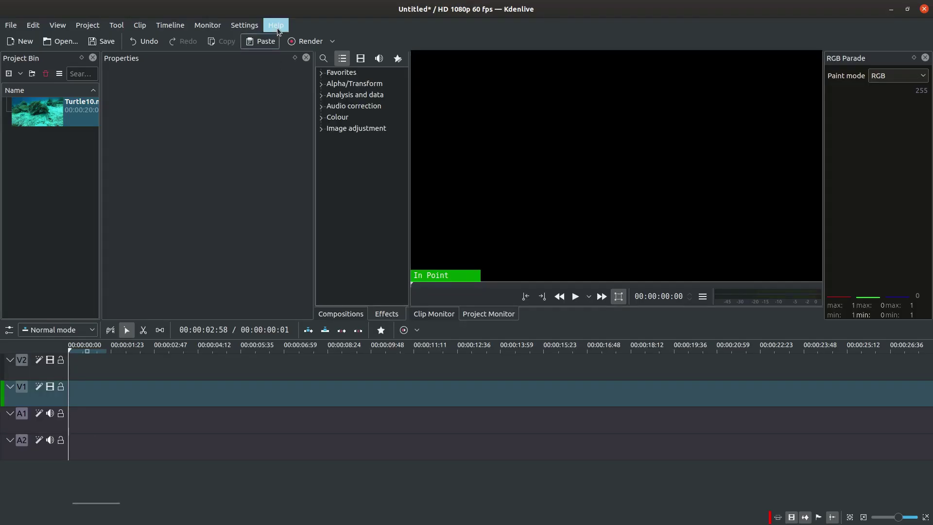
Step: Confirm version 19.08.2 in Help > About Kdenlive, then close the dialog
click(276, 27)
click(297, 126)
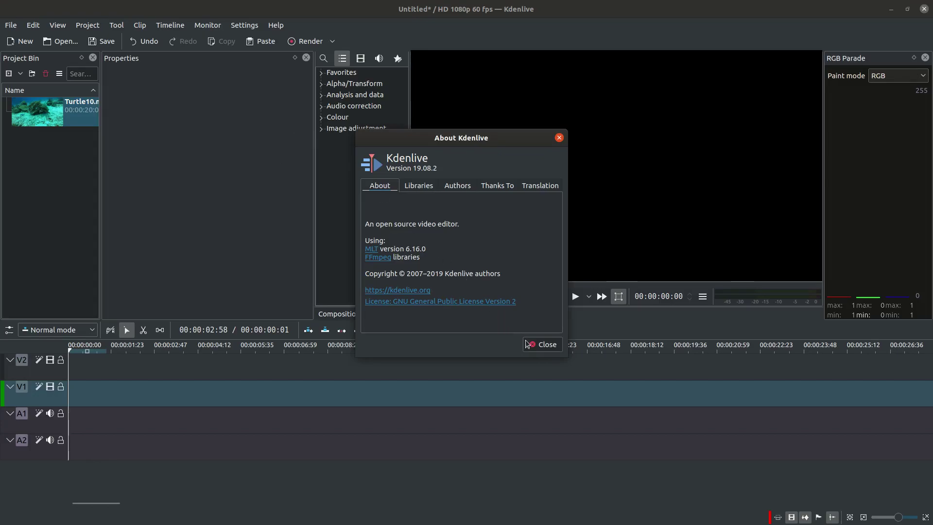
click(540, 345)
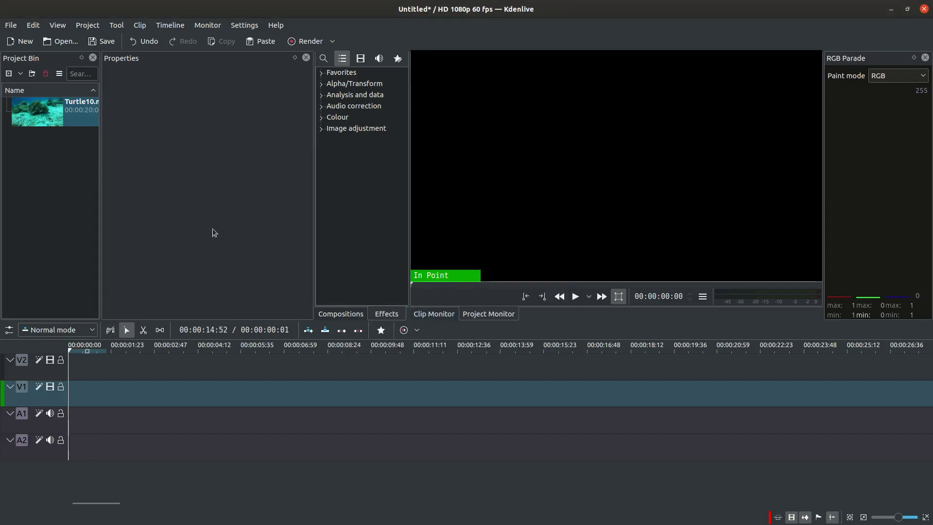
Step: Place Turtle10 on track V1 and play it in the Project Monitor
drag(71, 119, 72, 397)
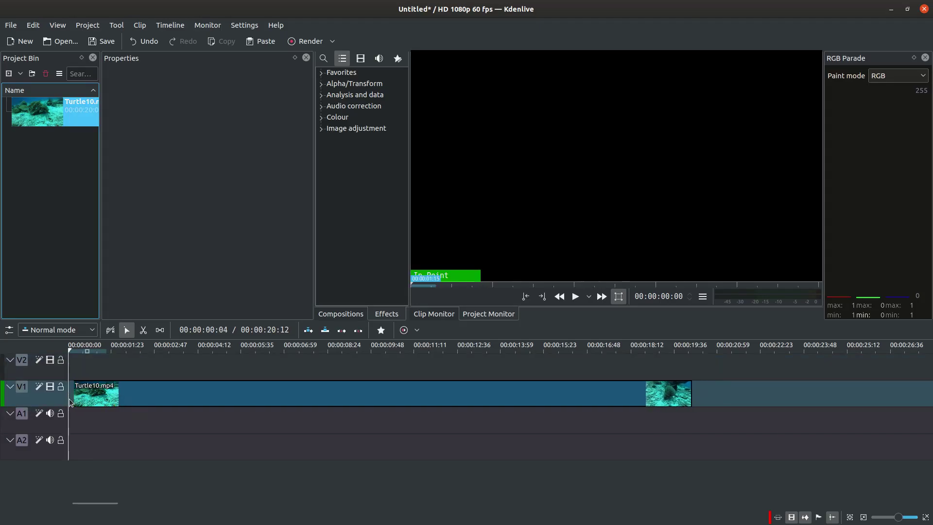
click(575, 297)
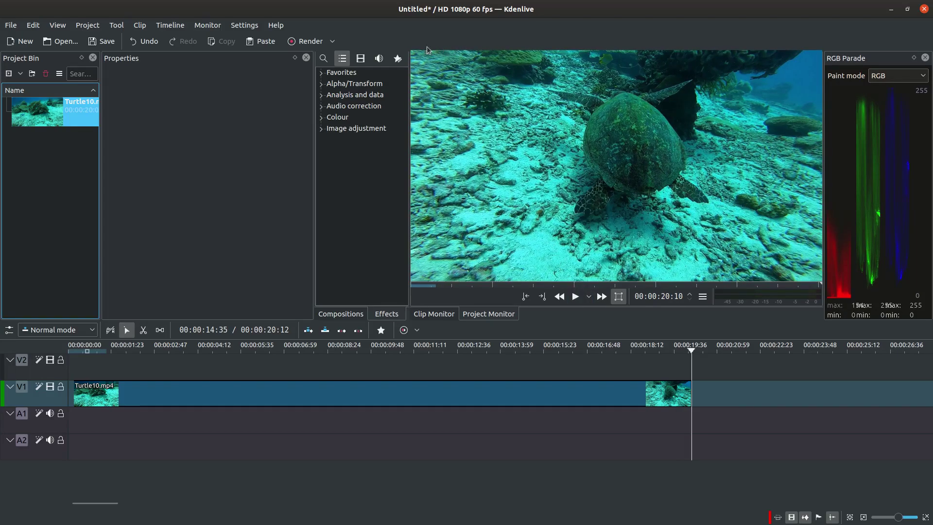
Step: Search 'wh' and apply White Balance (LMS space) to Turtle10.mp4
click(325, 59)
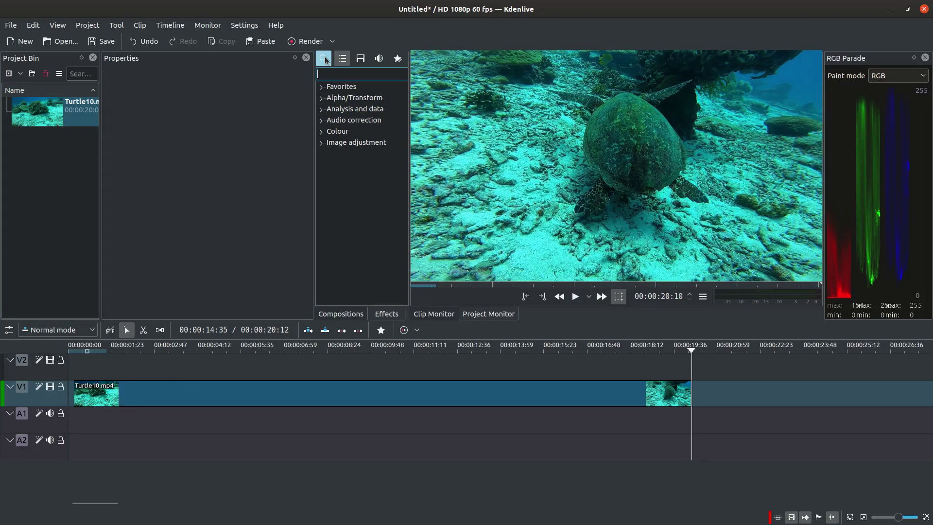
text(wh)
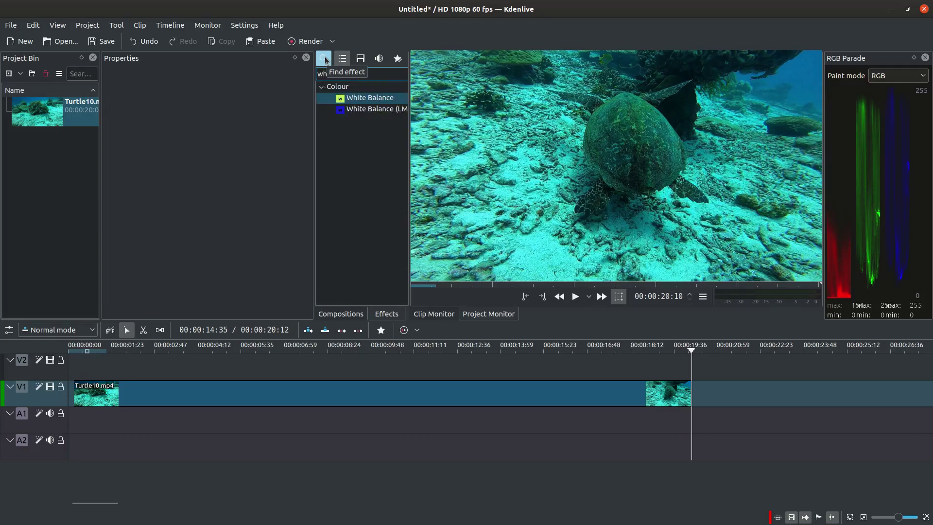
click(351, 111)
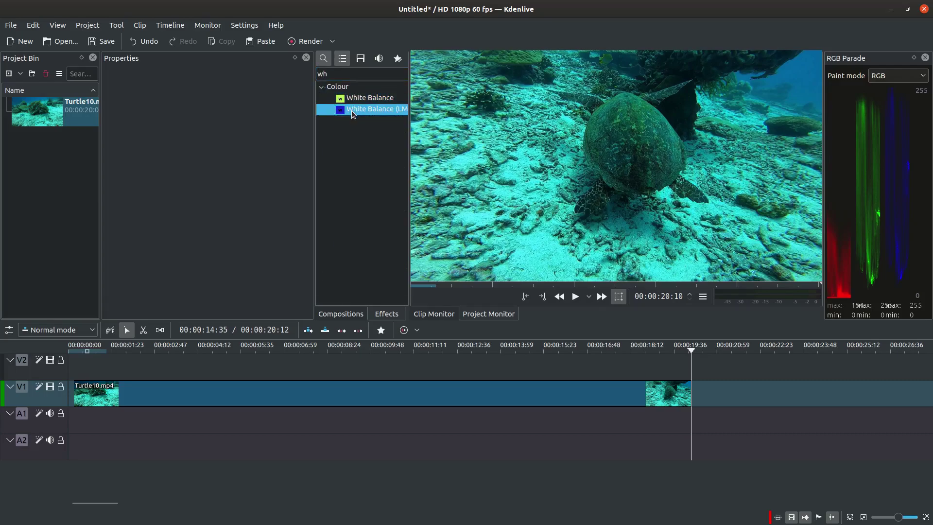
drag(352, 114, 327, 391)
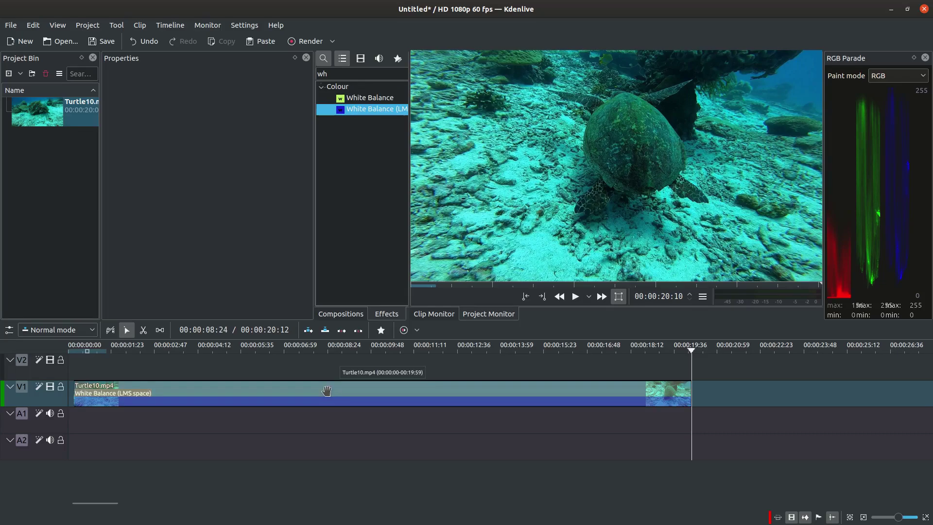
click(318, 391)
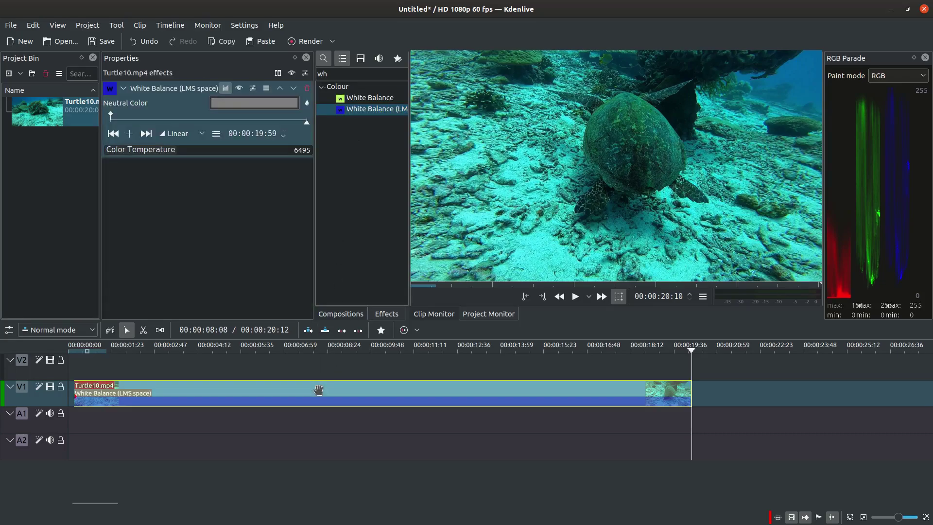
Step: Sample a neutral colour from the video and set Color Temperature to 5500
click(310, 104)
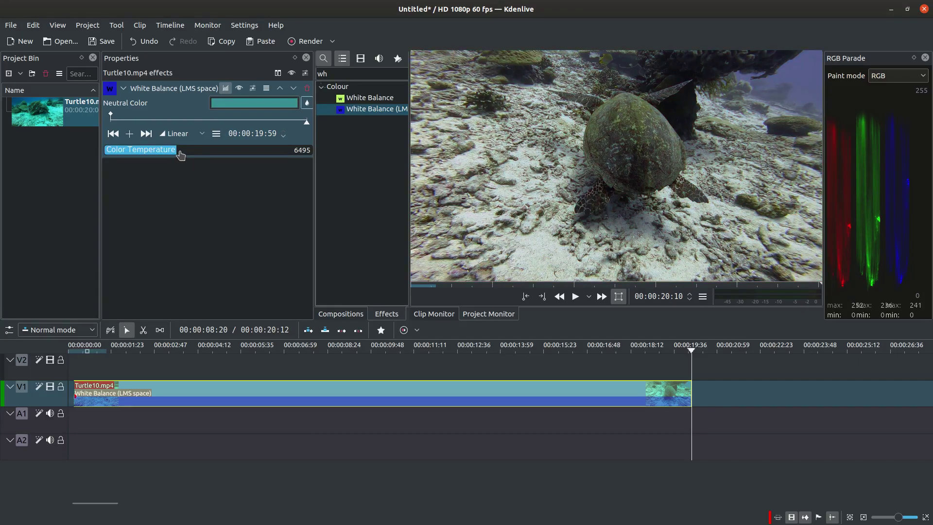
drag(180, 154, 200, 159)
click(299, 151)
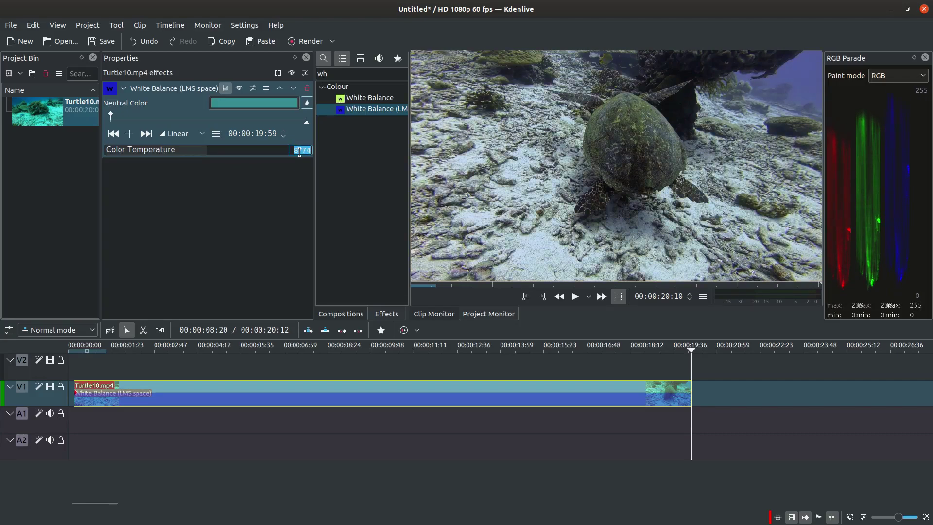
text(5500)
key(Return)
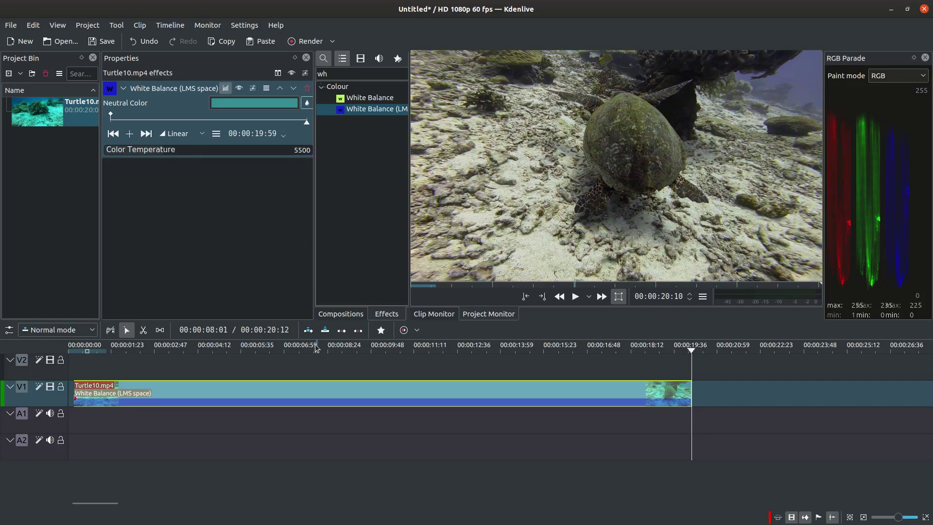
Step: Add a white balance keyframe at about 00:00:07:53, then return to the clip start
click(316, 347)
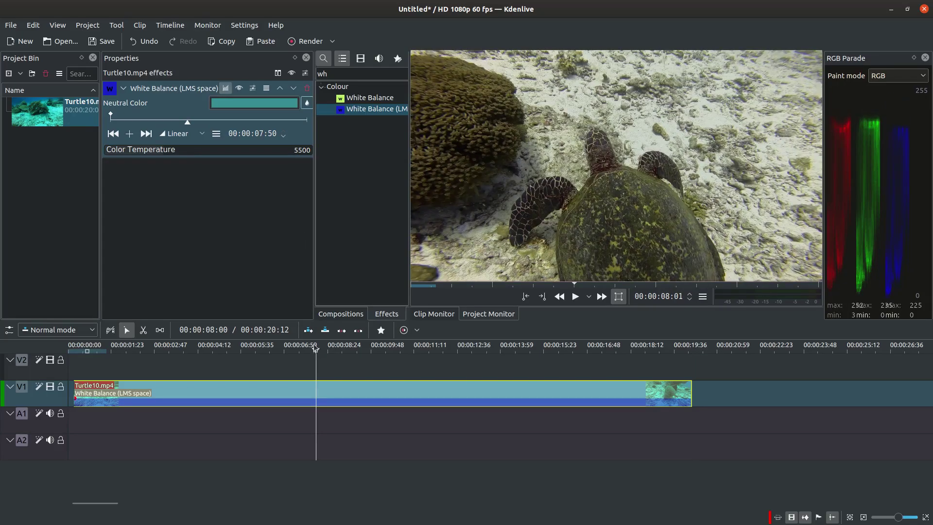
click(135, 137)
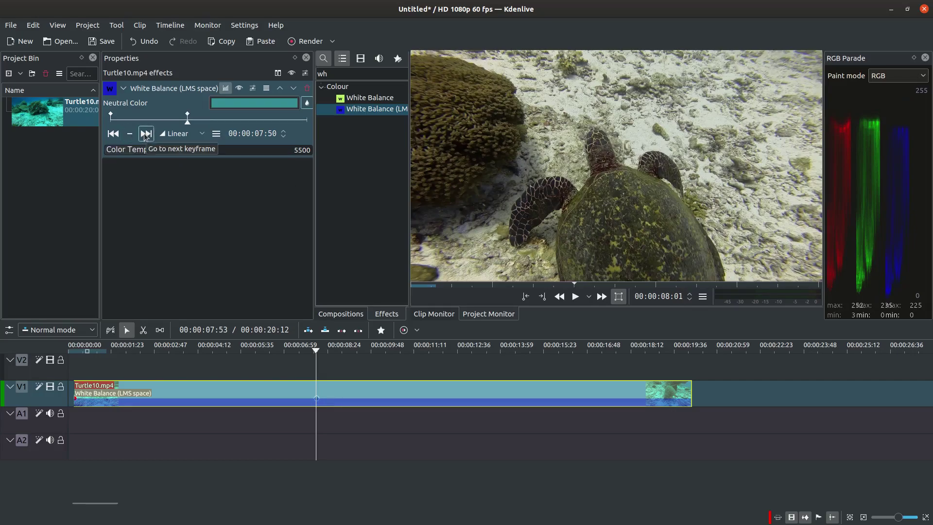
click(146, 133)
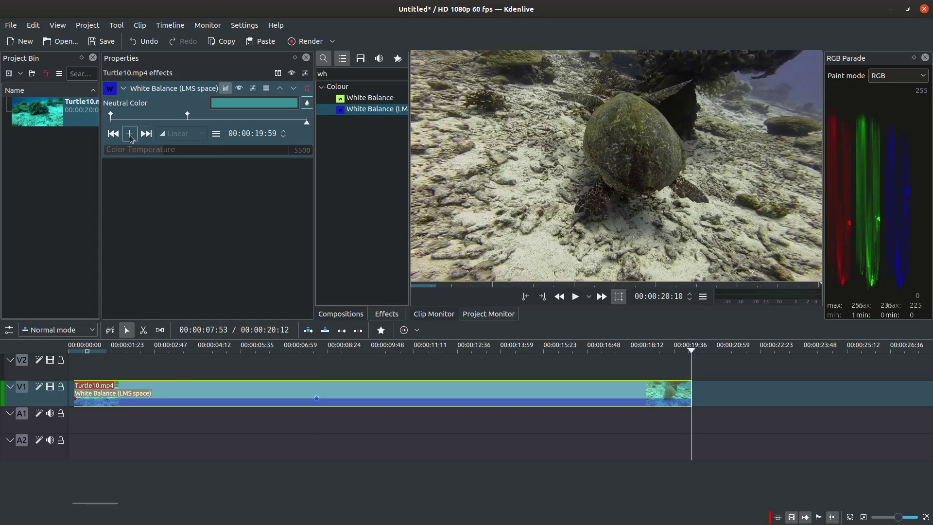
click(117, 134)
click(117, 134)
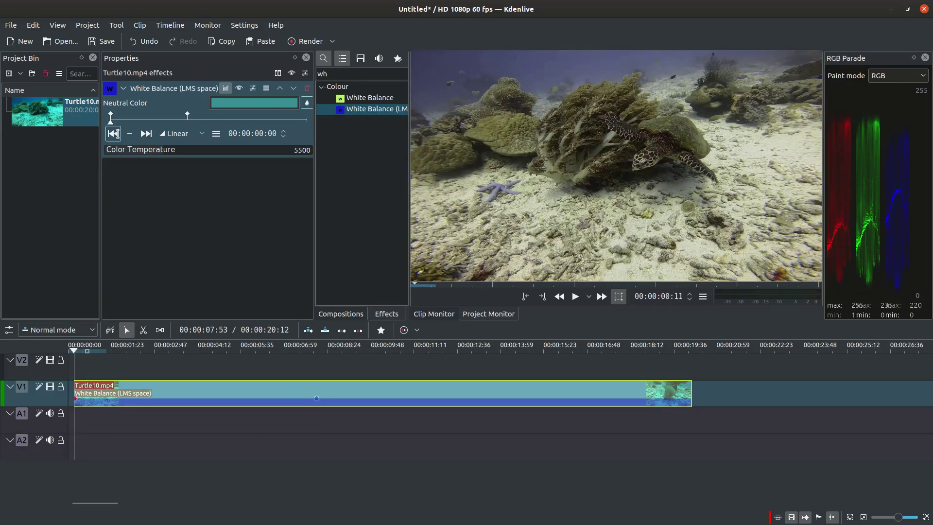
Step: Search 'co' and apply the Contrast effect to the turtle clip
click(337, 75)
drag(337, 75, 309, 74)
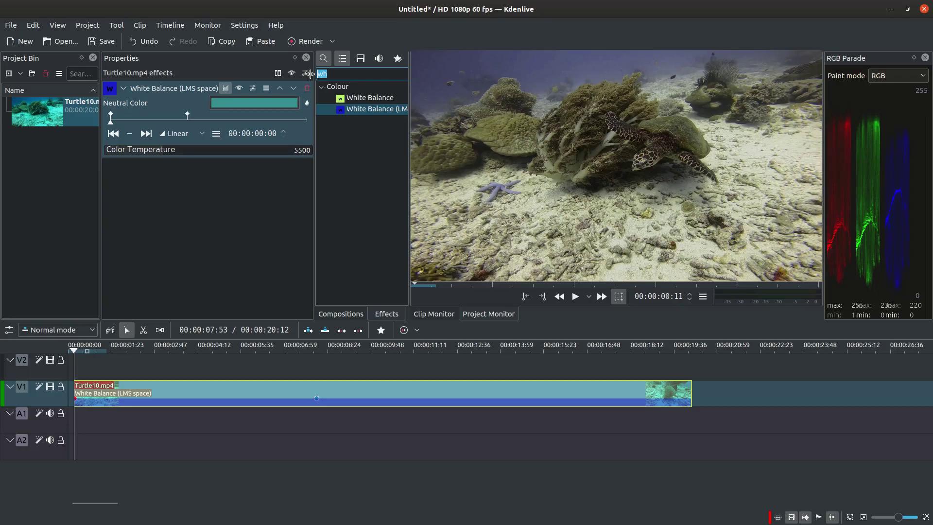
text(cont)
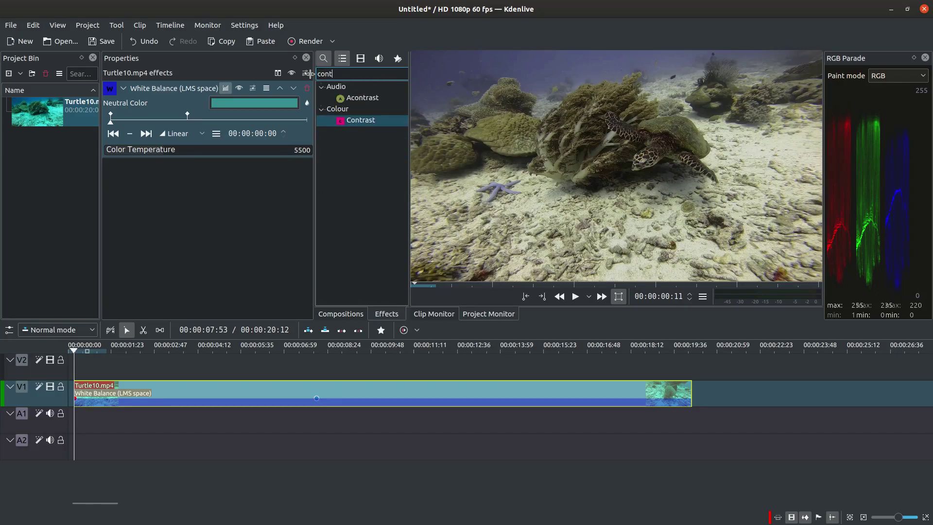
click(344, 120)
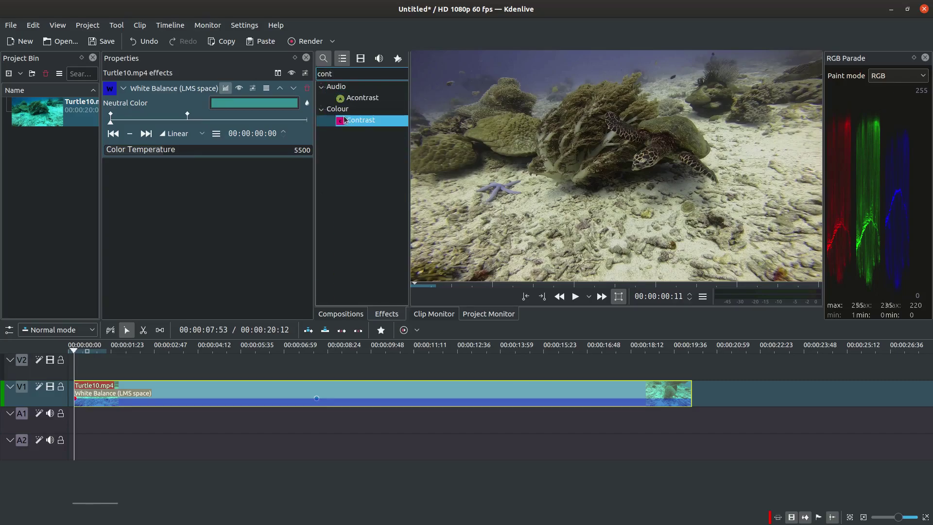
drag(346, 122, 337, 386)
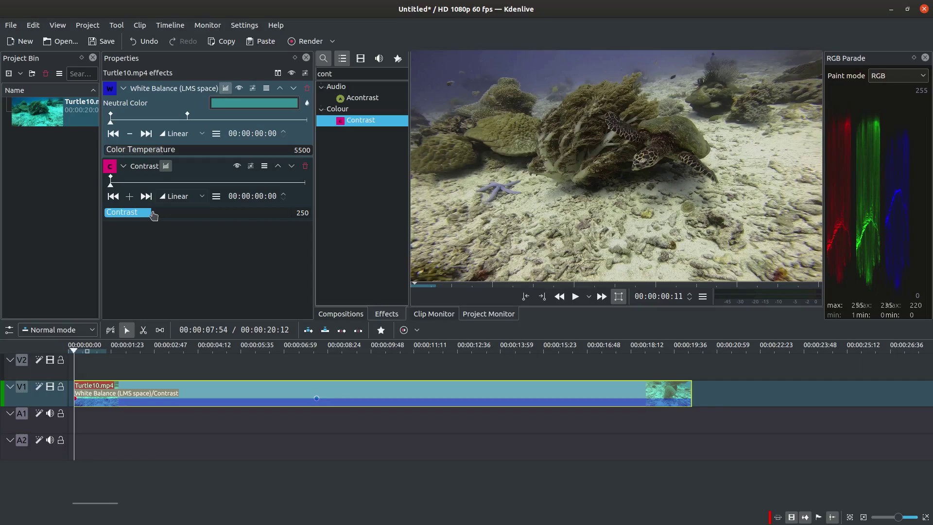
Step: Raise the Contrast value to 300 and keep its keyframe controls on
mouse_move(159, 214)
mouse_down()
mouse_move(216, 218)
mouse_move(178, 219)
mouse_up()
double_click(302, 212)
key(Return)
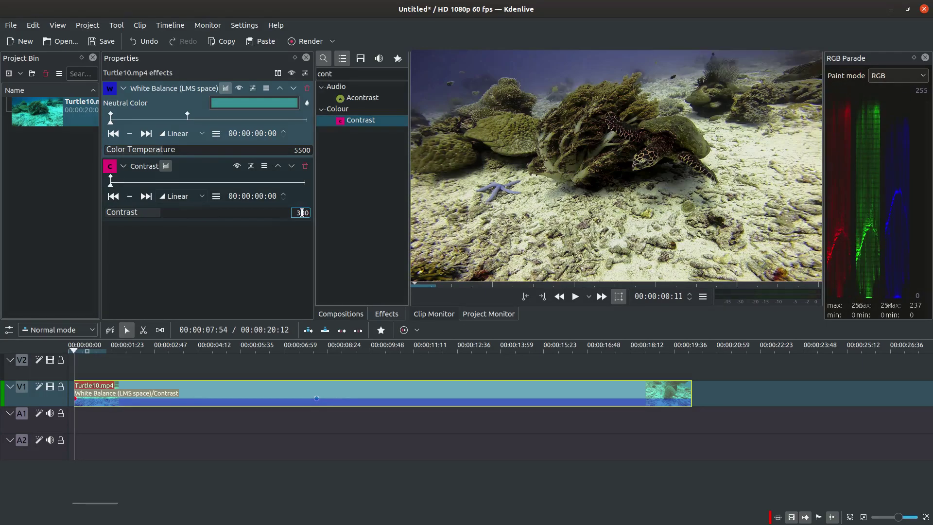
click(168, 167)
click(166, 167)
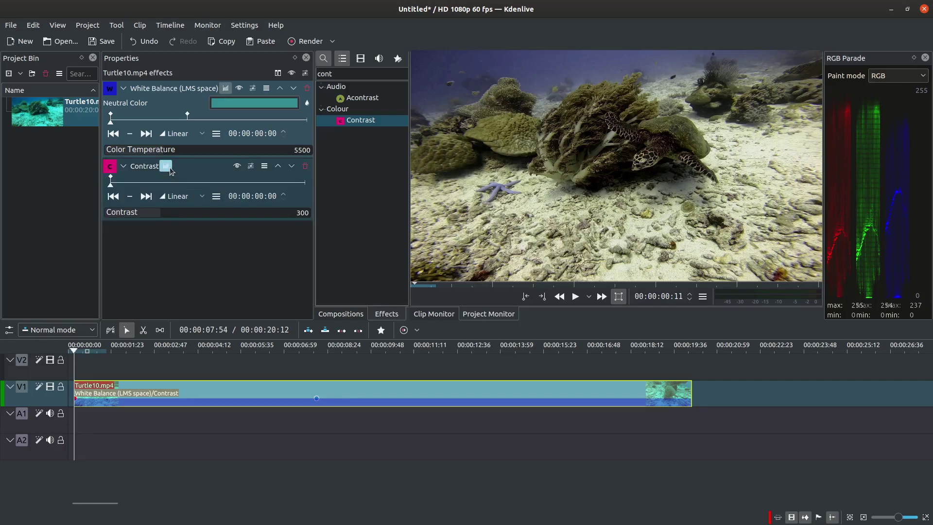
drag(338, 74, 316, 74)
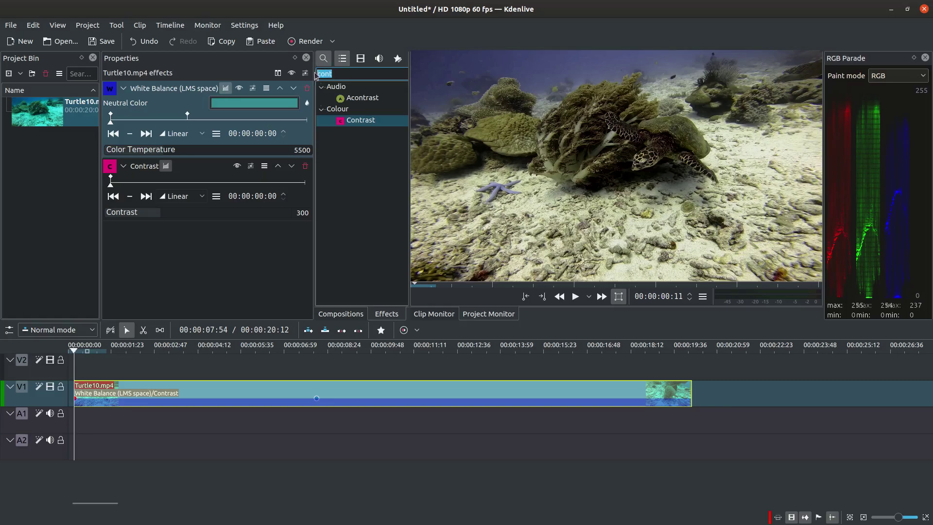
text(bri)
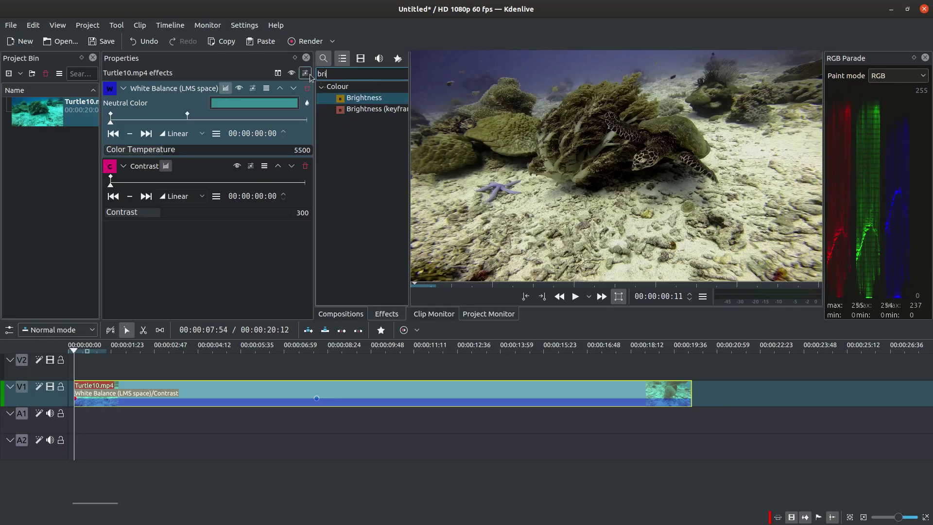
drag(347, 99, 321, 398)
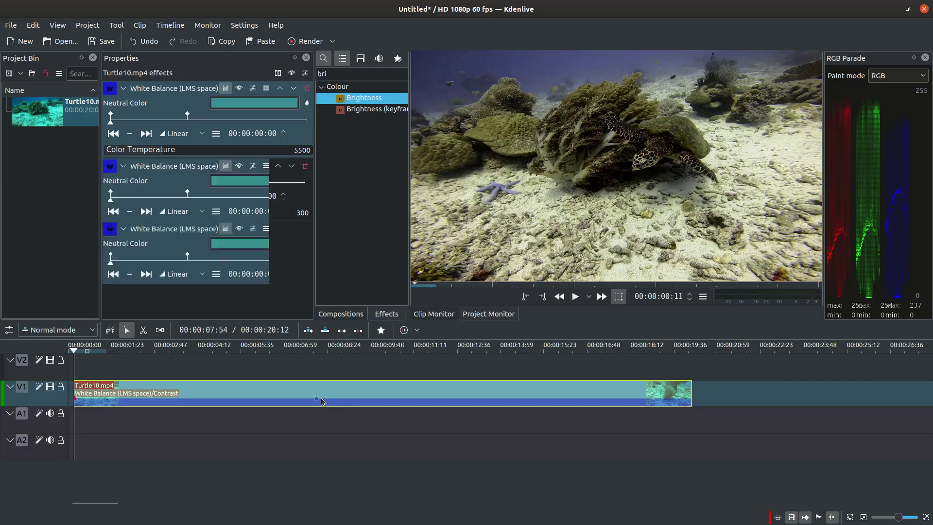
drag(202, 283, 169, 280)
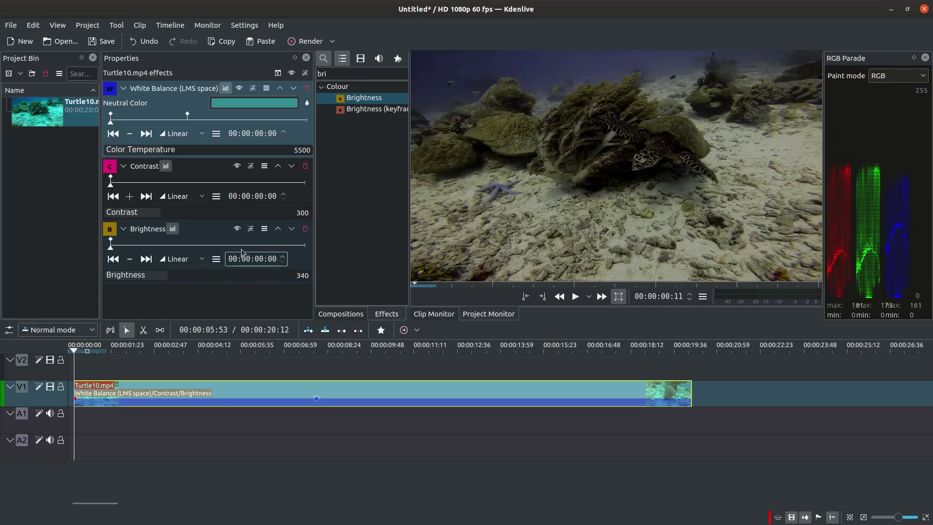
click(305, 229)
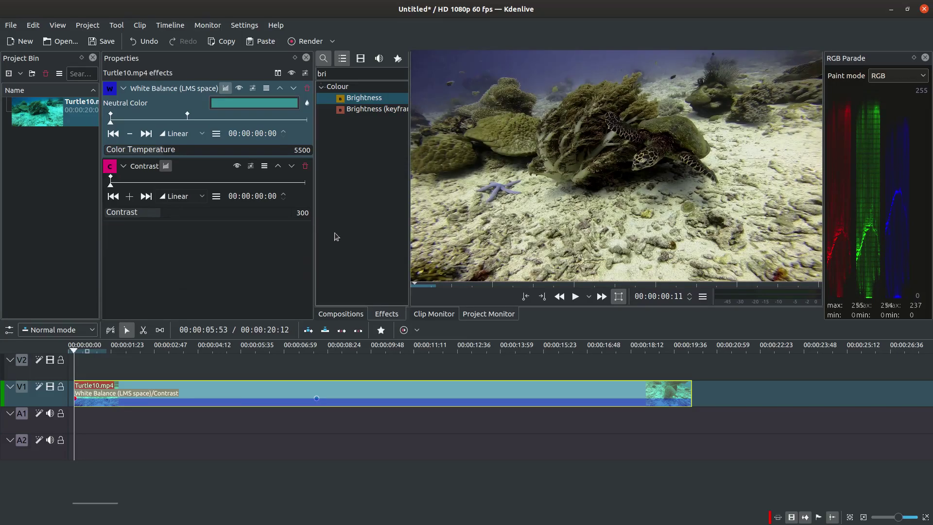